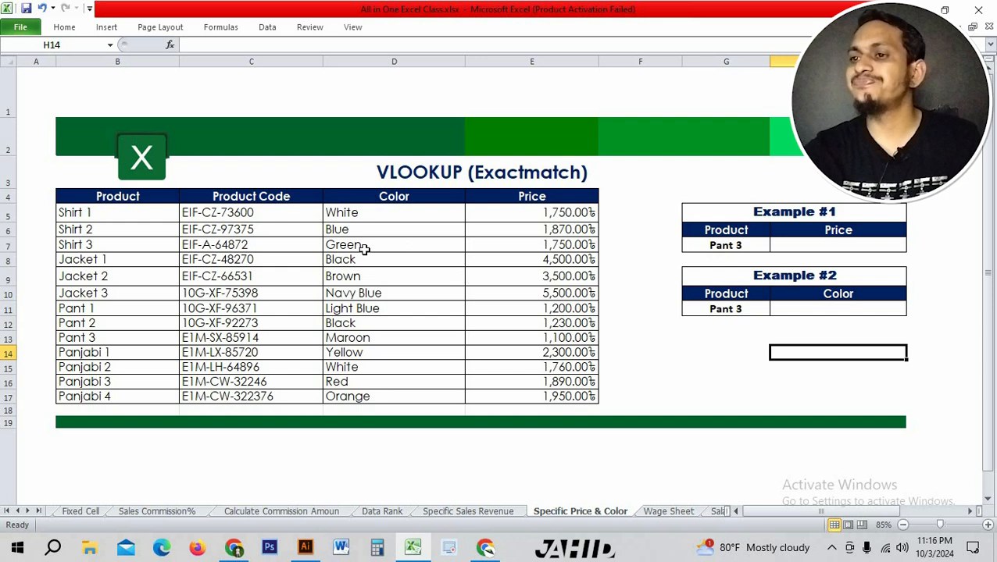
# Step: Look over the product table, its VLOOKUP (Exactmatch) title and the Example #1 lookup box
pyautogui.moveTo(48, 103); pyautogui.dragTo(677, 456)
pyautogui.click(730, 373)
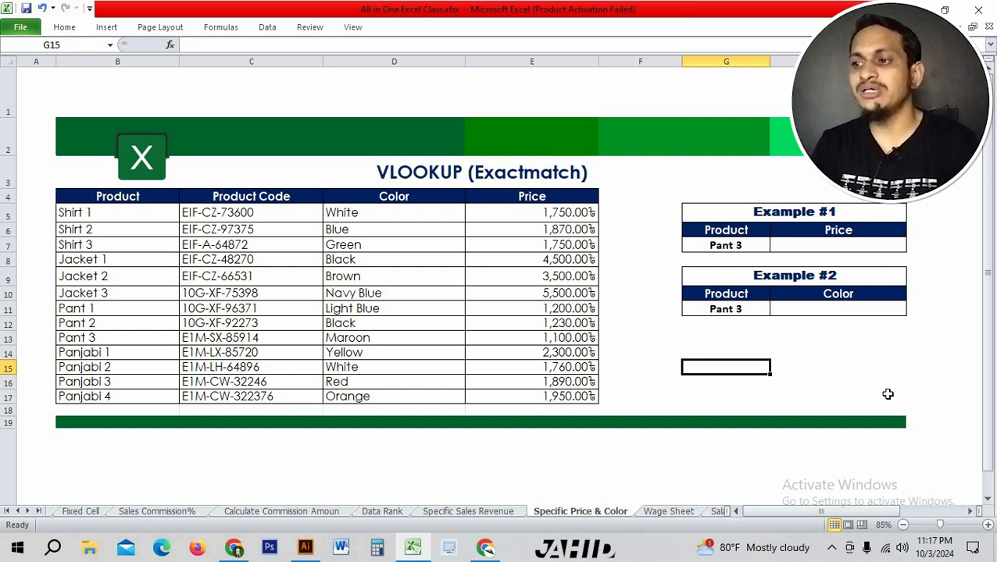
pyautogui.click(563, 220)
pyautogui.click(727, 231)
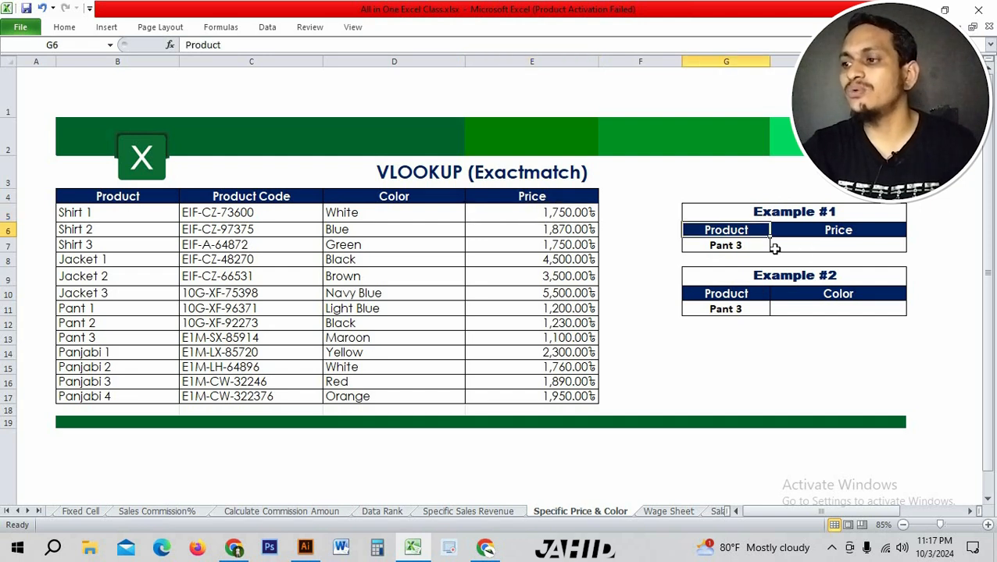
pyautogui.click(775, 249)
pyautogui.click(541, 169)
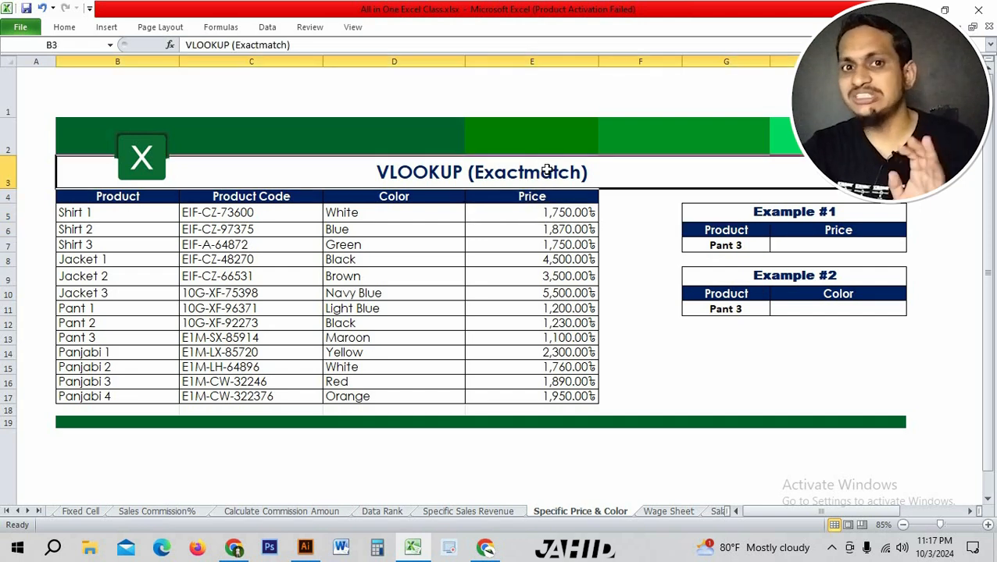
pyautogui.click(515, 245)
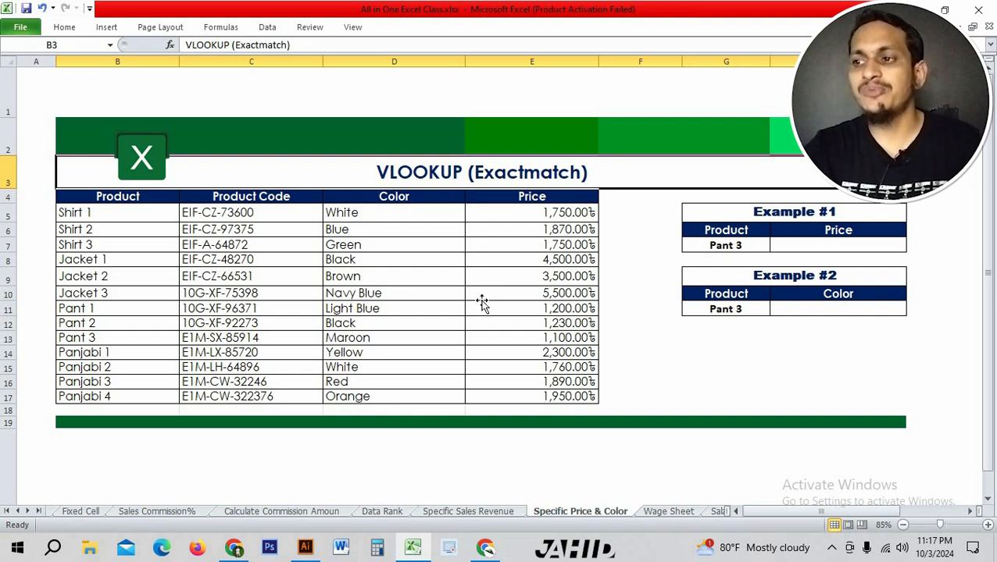
pyautogui.click(478, 297)
pyautogui.click(453, 313)
pyautogui.click(477, 329)
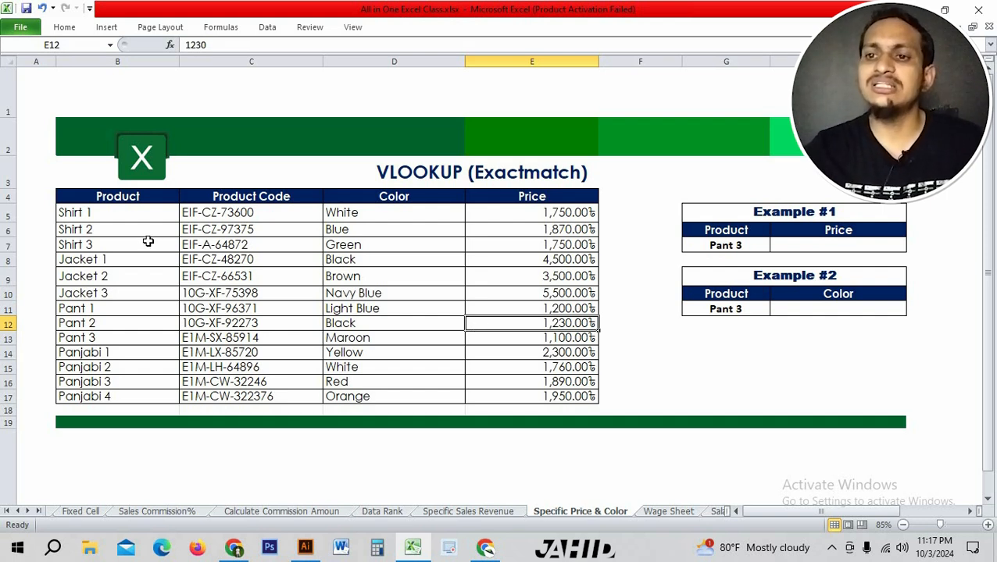
# Step: Examine the table's Product, Product Code, Color and Price columns and the Pant 3 lookup cell in Example #1
pyautogui.moveTo(117, 212); pyautogui.dragTo(125, 394)
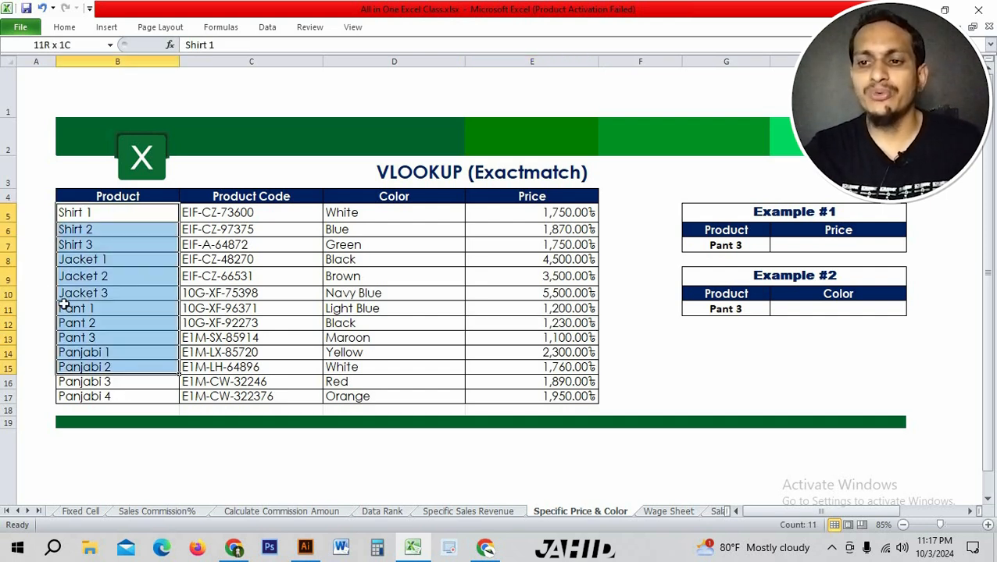
pyautogui.moveTo(36, 212); pyautogui.dragTo(31, 397)
pyautogui.click(121, 391)
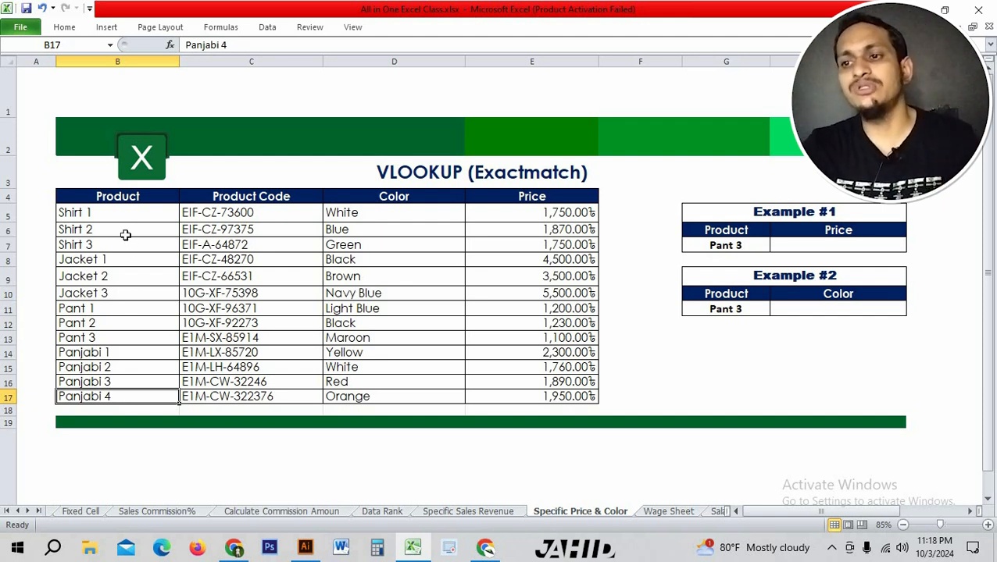
pyautogui.moveTo(117, 213); pyautogui.dragTo(122, 384)
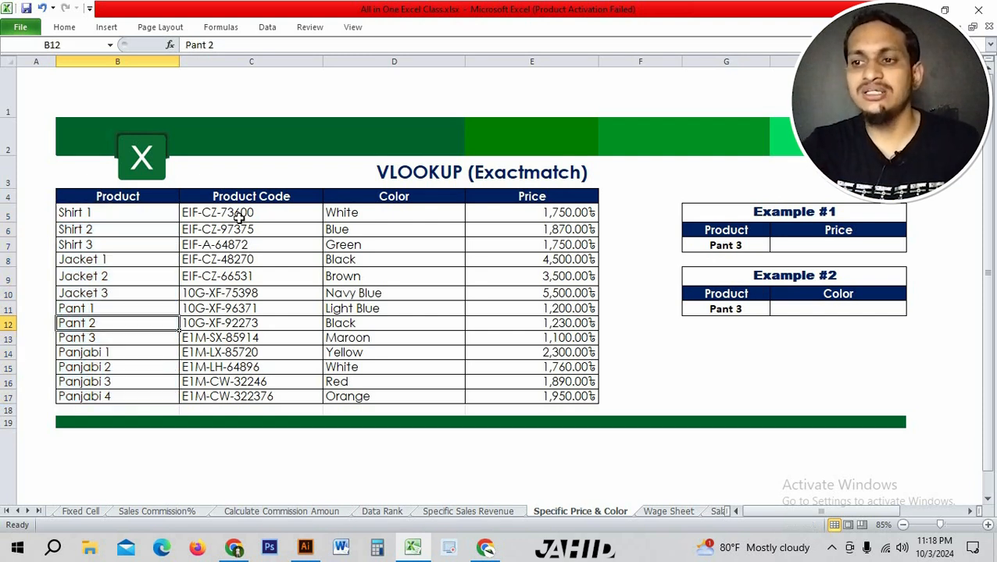
pyautogui.moveTo(240, 217); pyautogui.dragTo(239, 367)
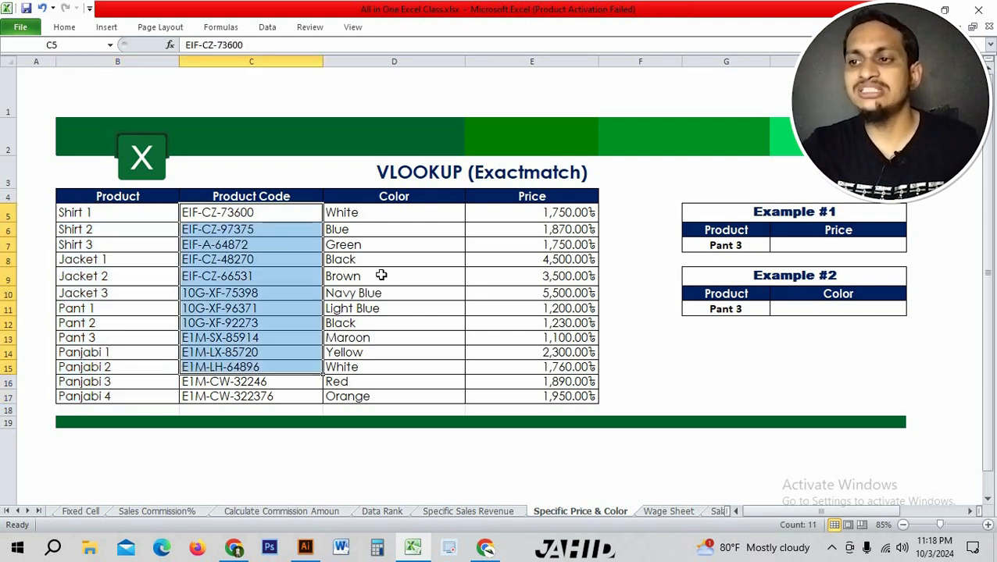
pyautogui.moveTo(375, 212); pyautogui.dragTo(391, 352)
pyautogui.moveTo(529, 213); pyautogui.dragTo(514, 380)
pyautogui.click(531, 381)
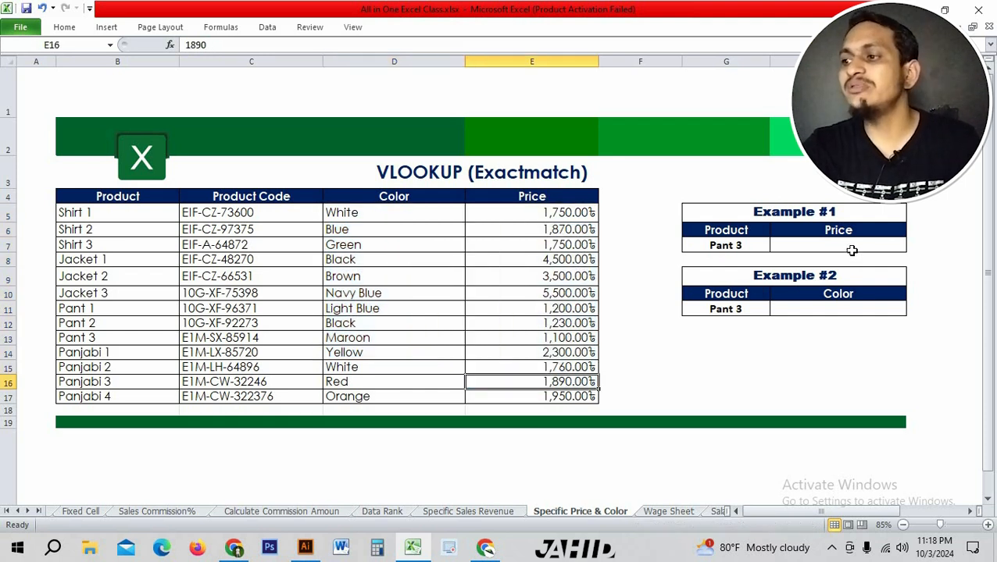
pyautogui.click(850, 249)
pyautogui.press('Left')
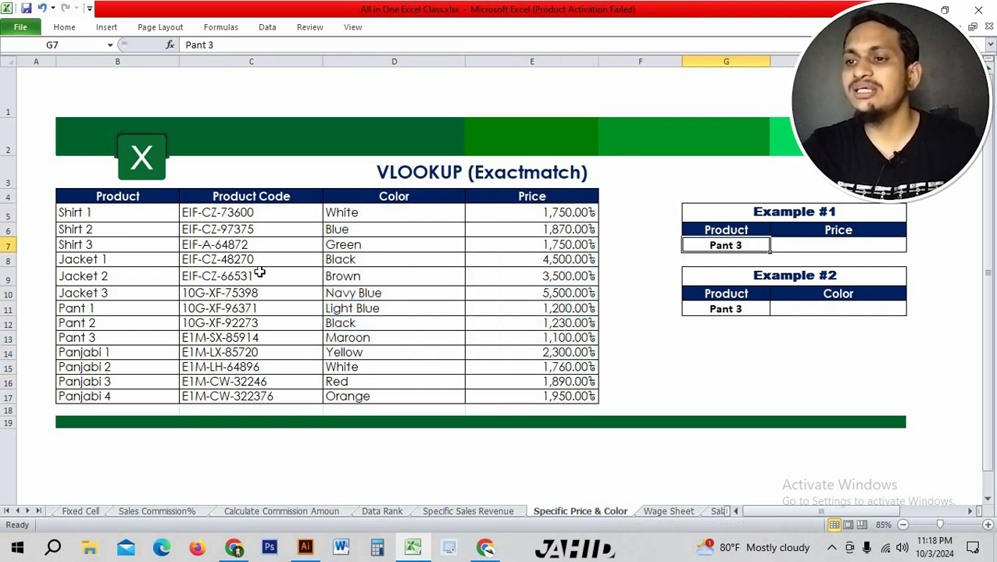
pyautogui.click(259, 272)
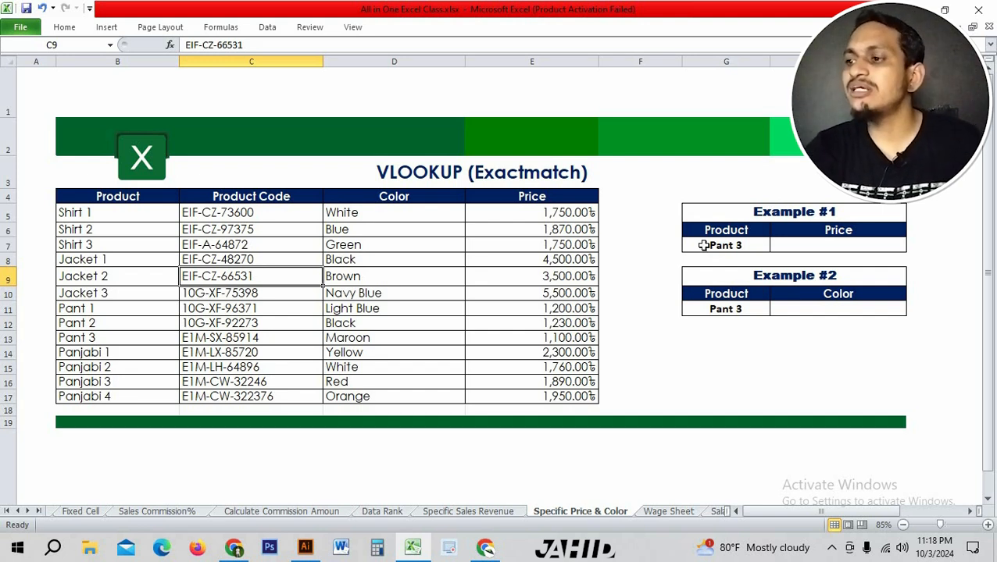
pyautogui.moveTo(95, 229); pyautogui.dragTo(180, 325)
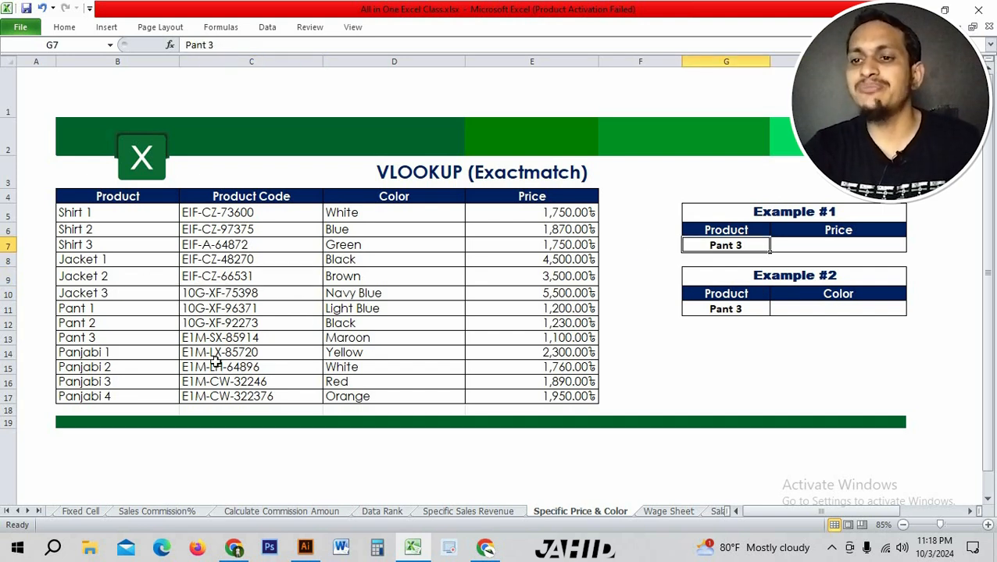
pyautogui.moveTo(366, 396); pyautogui.dragTo(461, 411)
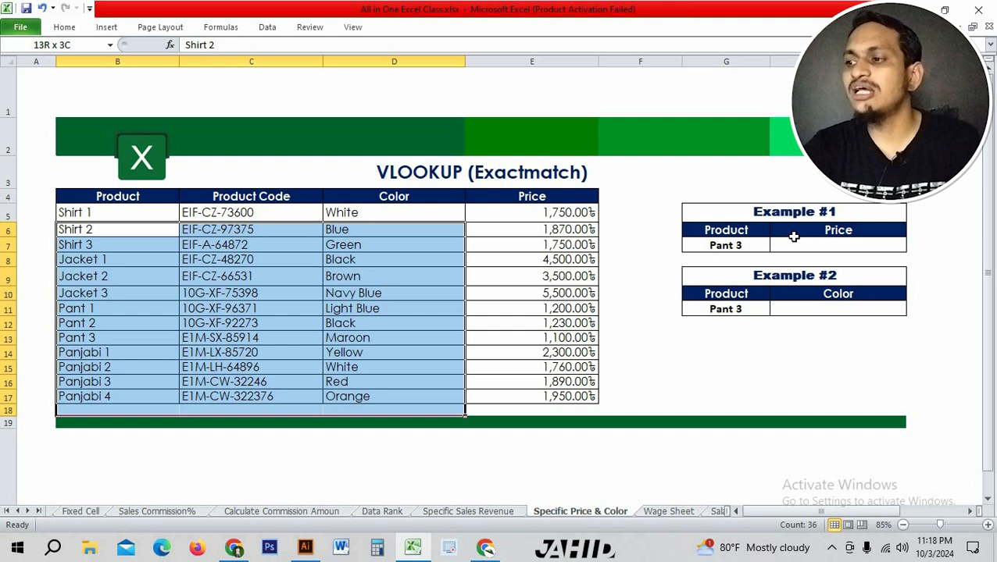
# Step: Begin a VLOOKUP formula in Example #1's Price cell H7, using product cell G7 as the lookup value
pyautogui.click(800, 233)
pyautogui.click(799, 244)
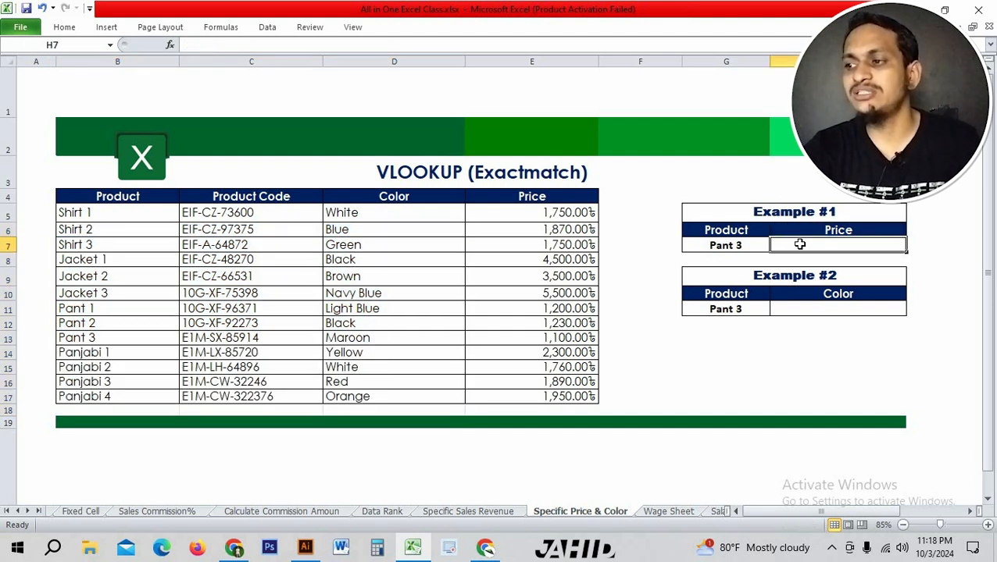
pyautogui.write('\\')
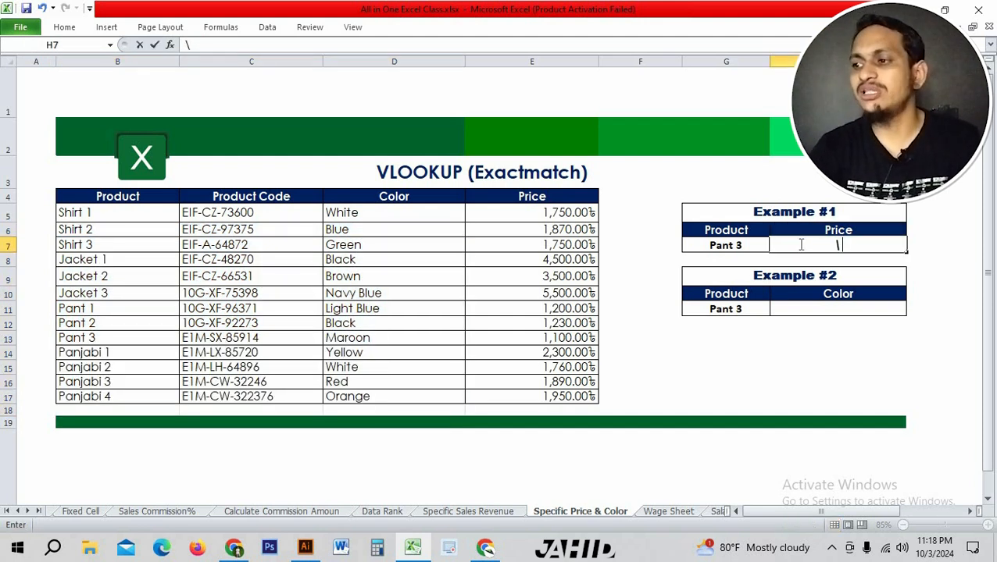
pyautogui.press('BackSpace')
pyautogui.write('=')
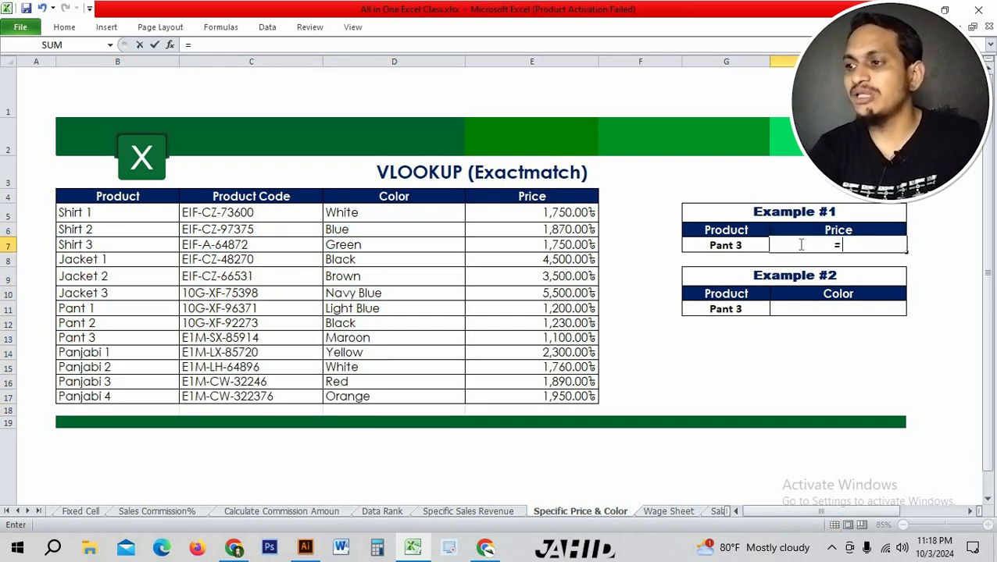
pyautogui.write('vl')
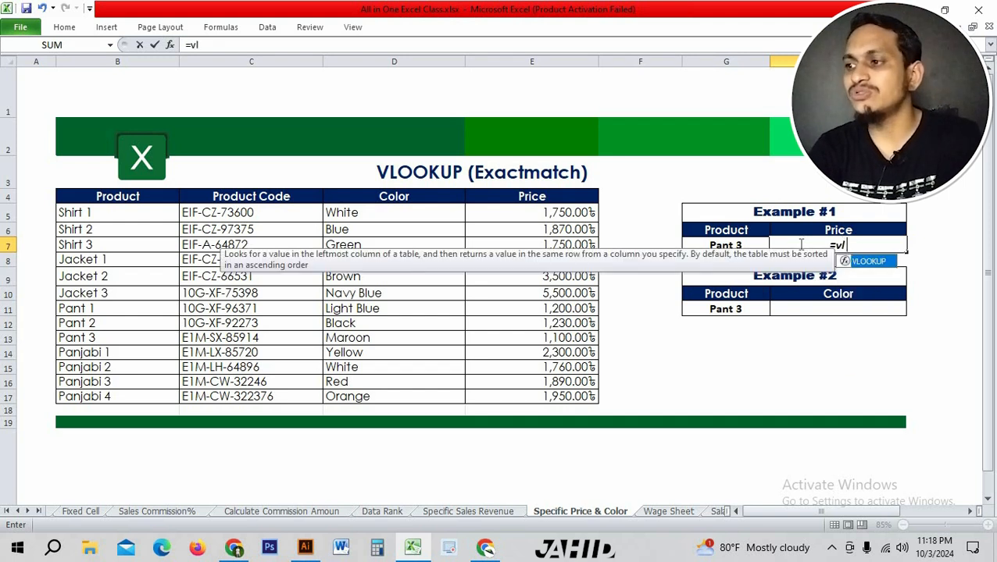
pyautogui.press('Tab')
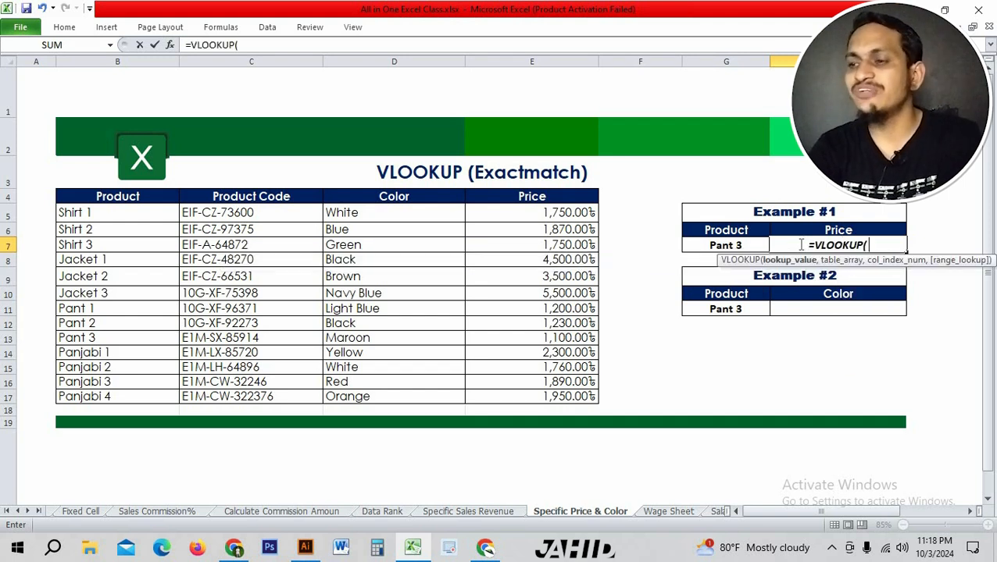
pyautogui.click(706, 245)
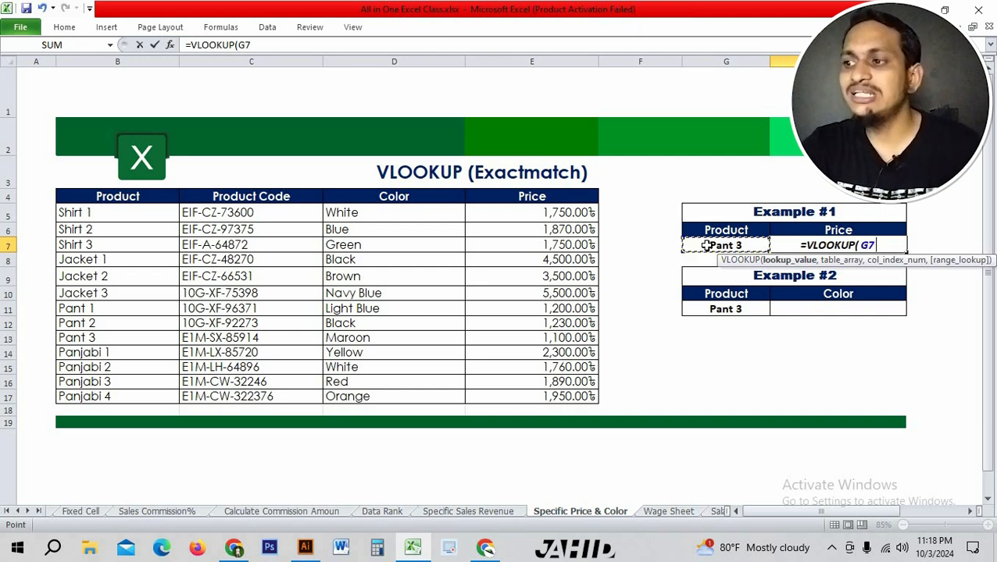
pyautogui.write(',')
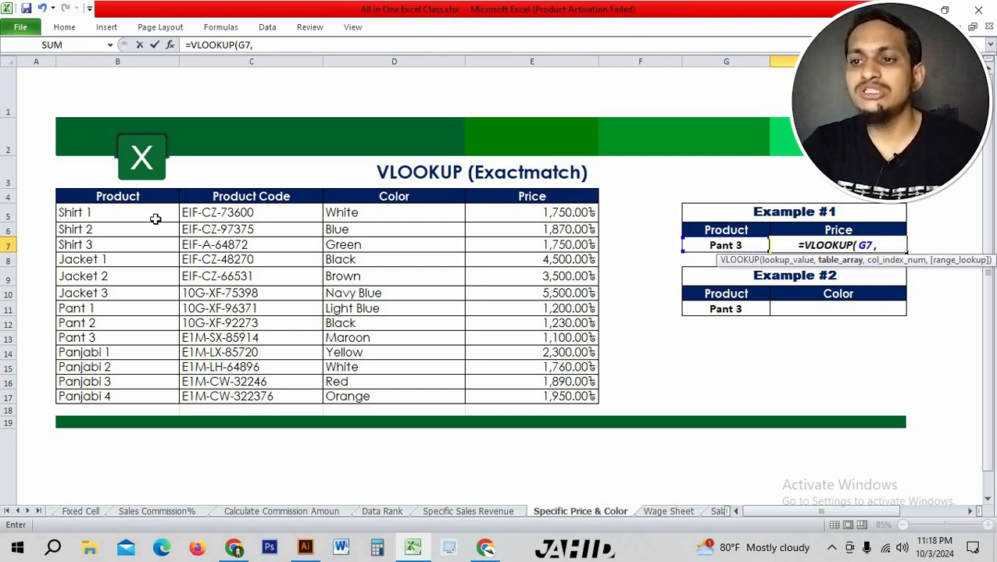
# Step: Add the product data as the absolute table array $B$5:$E$17 and expand the formula bar to show the whole formula
pyautogui.moveTo(155, 218); pyautogui.dragTo(489, 394)
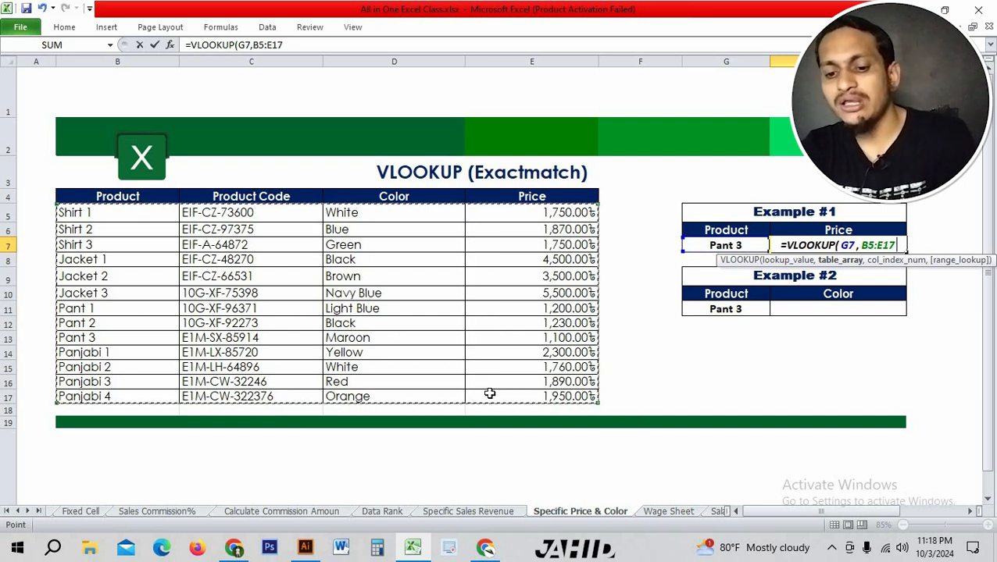
pyautogui.press('F4')
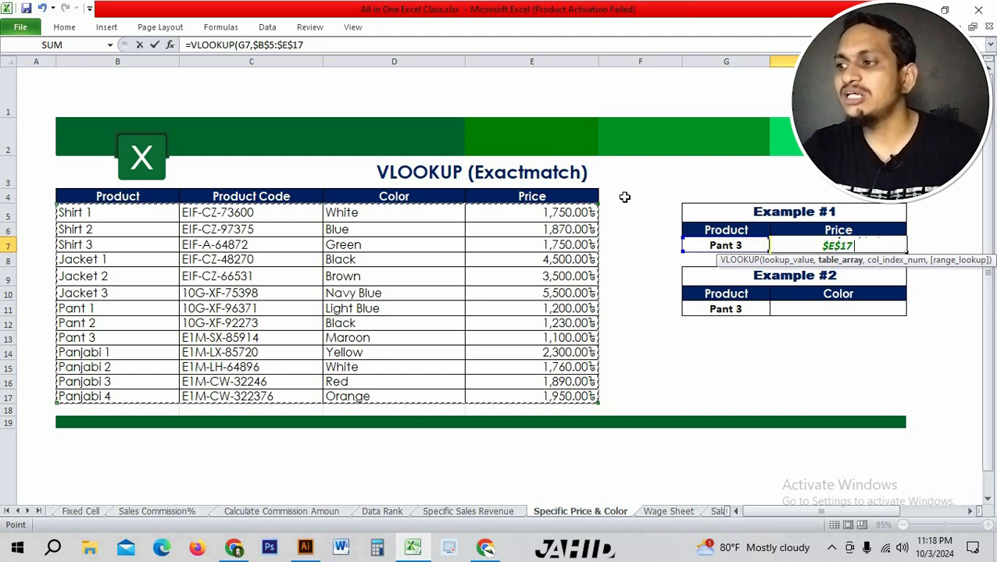
pyautogui.click(990, 46)
pyautogui.click(307, 45)
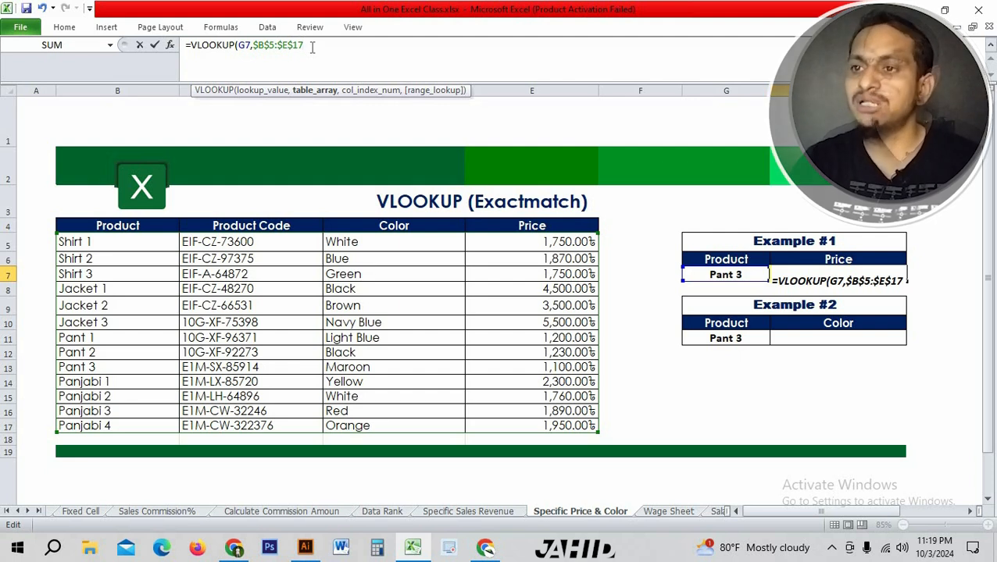
pyautogui.write(',')
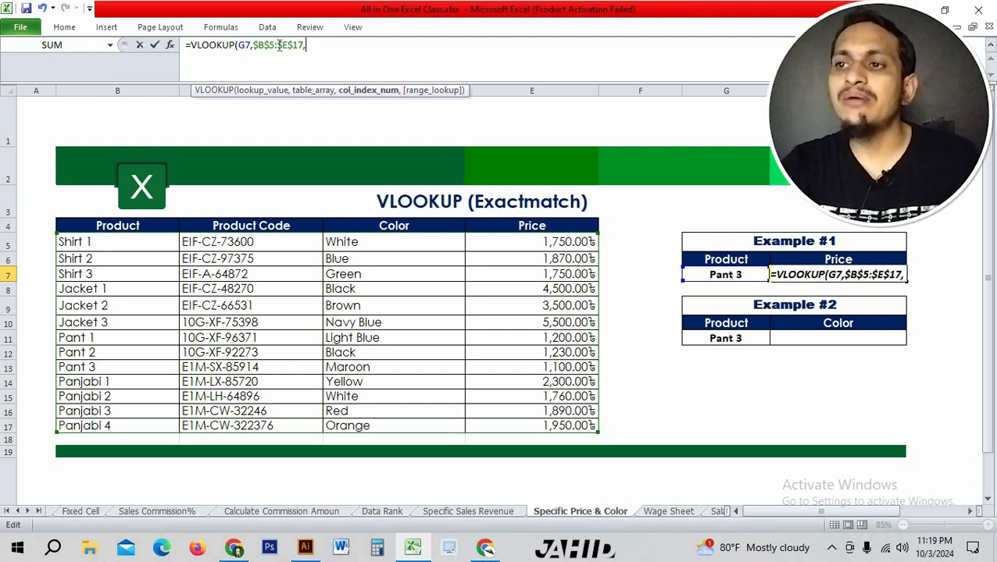
pyautogui.moveTo(253, 45); pyautogui.dragTo(309, 45)
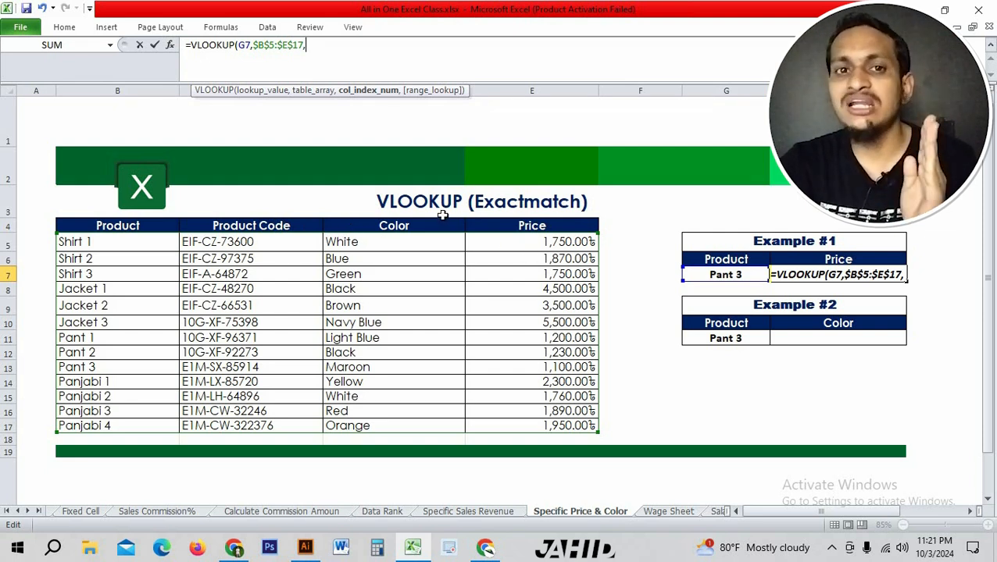
# Step: Complete the H7 formula with column index 4 and FALSE for an exact match, and enter it
pyautogui.write('4')
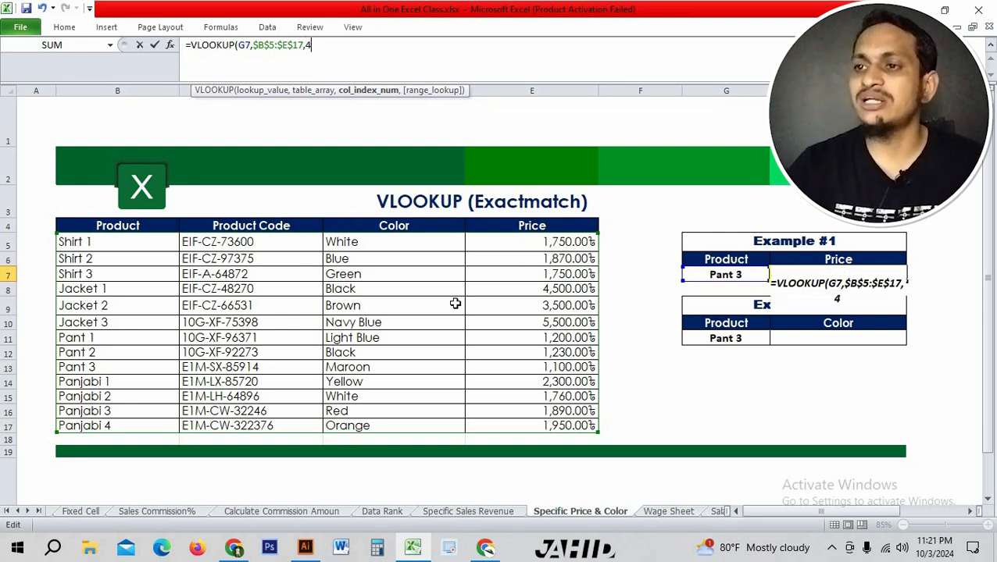
pyautogui.write(',')
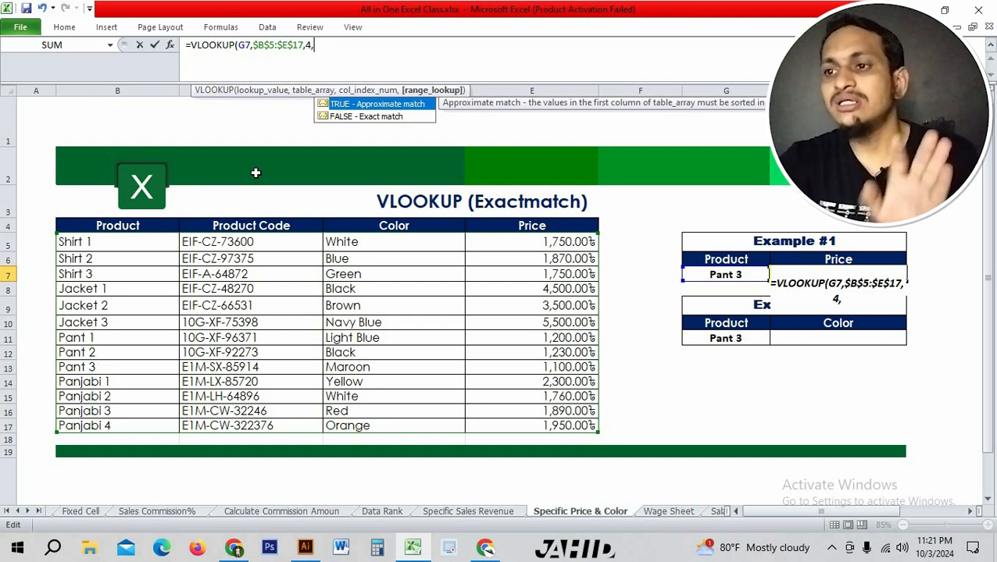
pyautogui.doubleClick(379, 118)
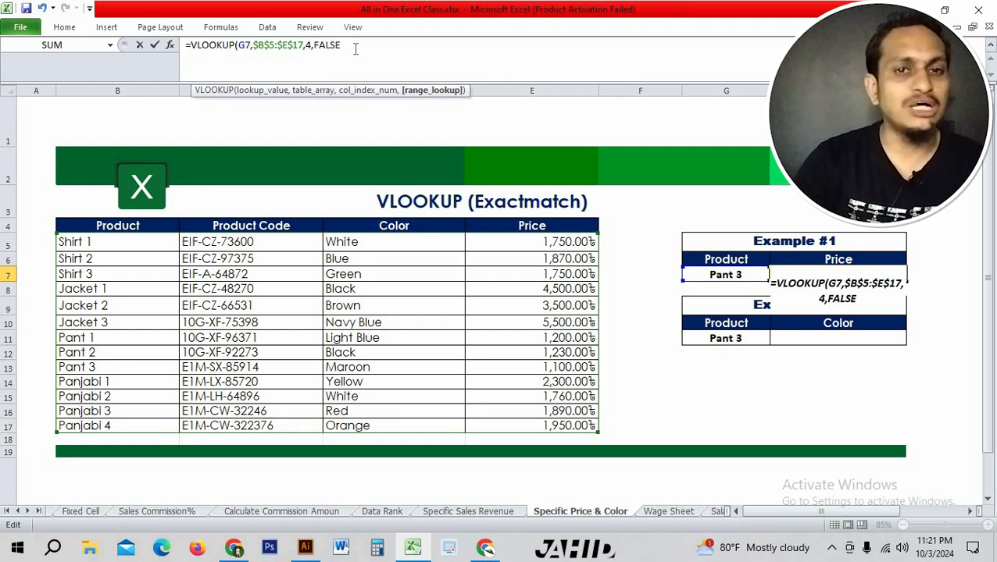
pyautogui.write(')')
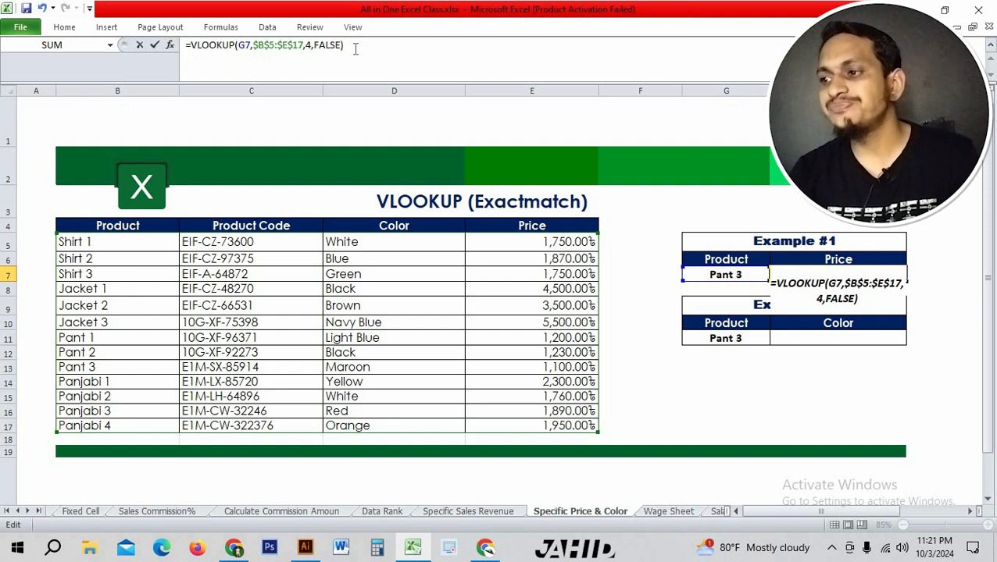
pyautogui.press('Return')
# Step: Check the Example #1 price and its formula against the Pant 3 row in the product table
pyautogui.click(730, 275)
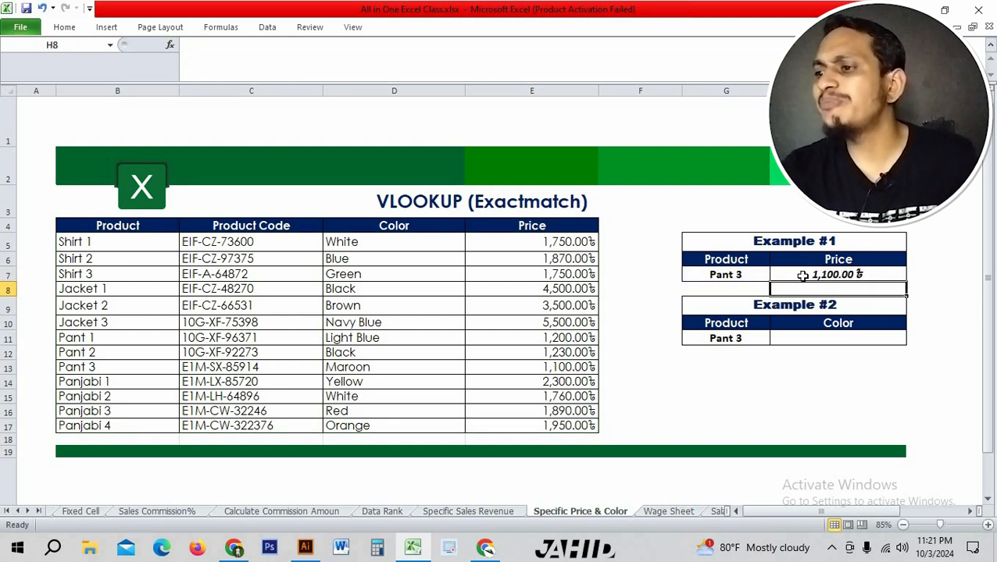
pyautogui.click(804, 275)
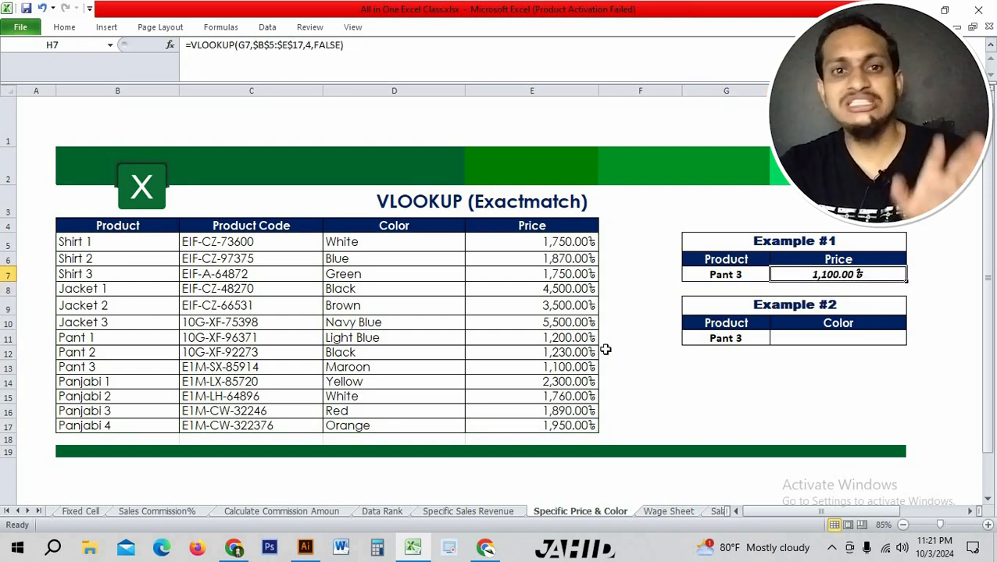
pyautogui.moveTo(110, 368); pyautogui.dragTo(574, 371)
pyautogui.click(566, 368)
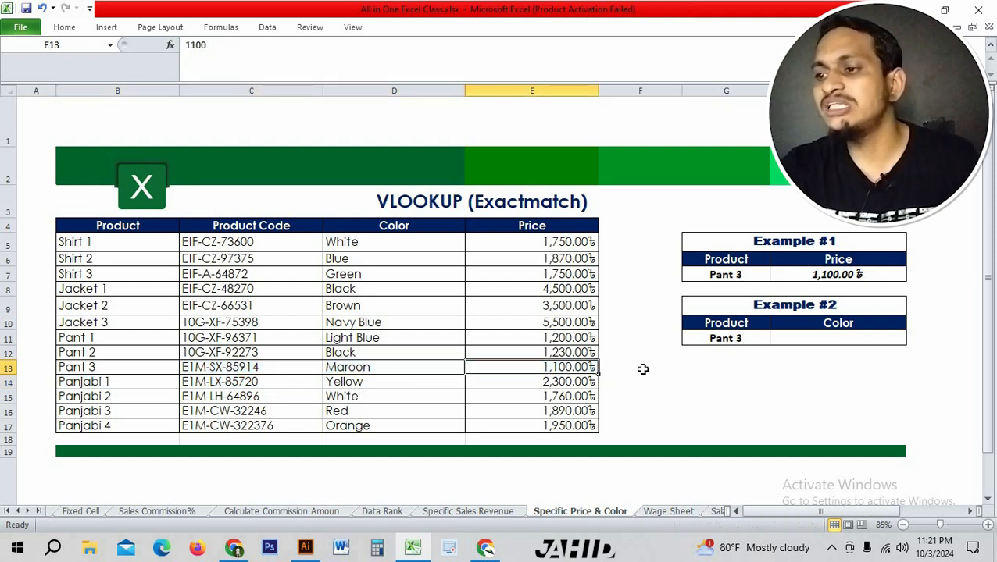
pyautogui.click(848, 276)
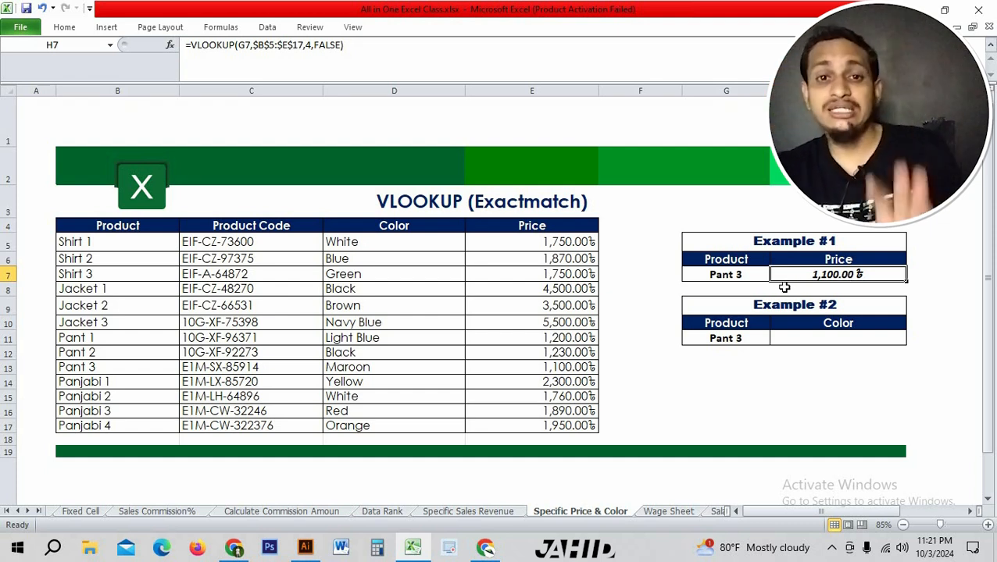
pyautogui.click(762, 274)
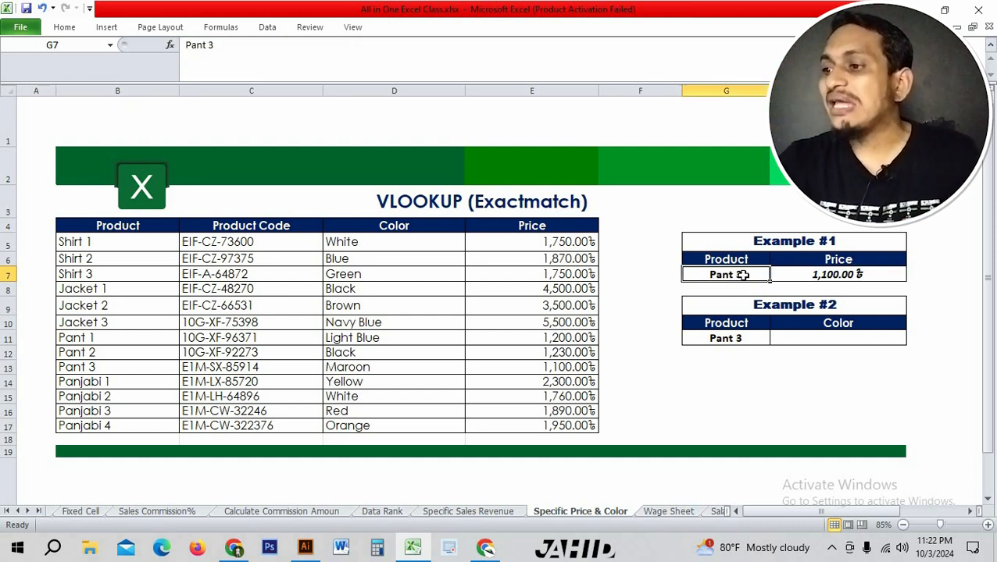
pyautogui.click(112, 370)
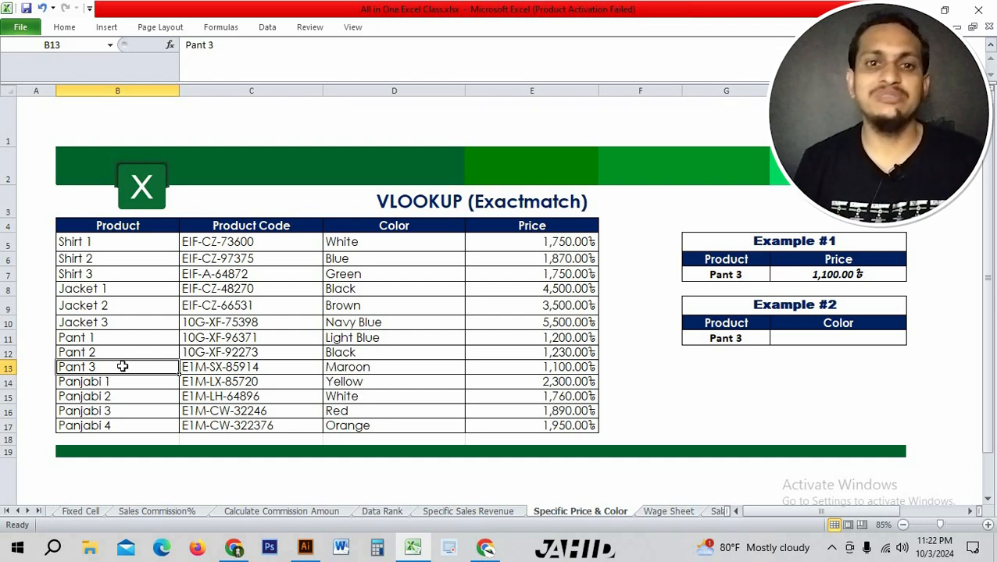
pyautogui.click(731, 278)
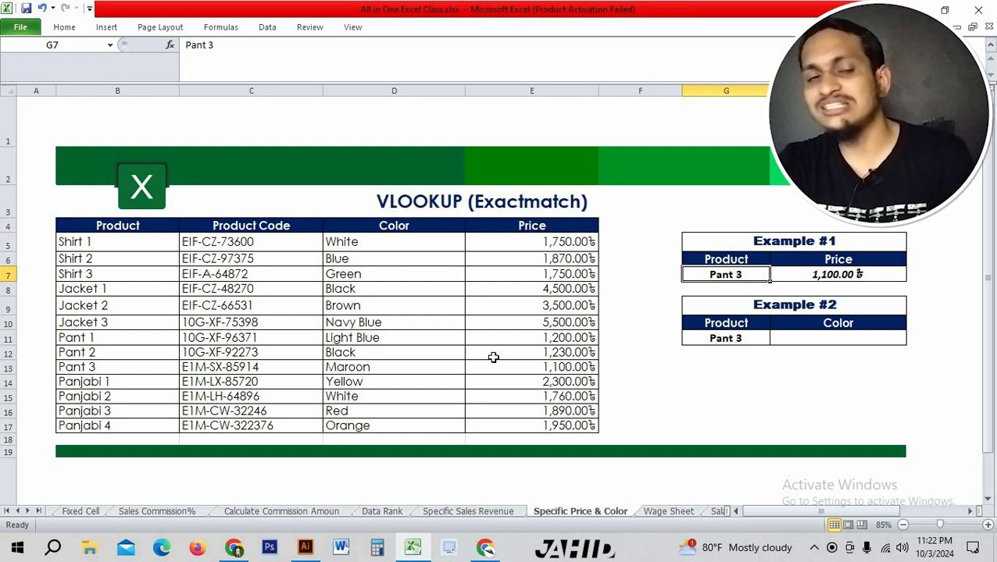
# Step: Begin a VLOOKUP formula in Example #2's Color cell H11, using product cell G11 as the lookup value
pyautogui.click(819, 338)
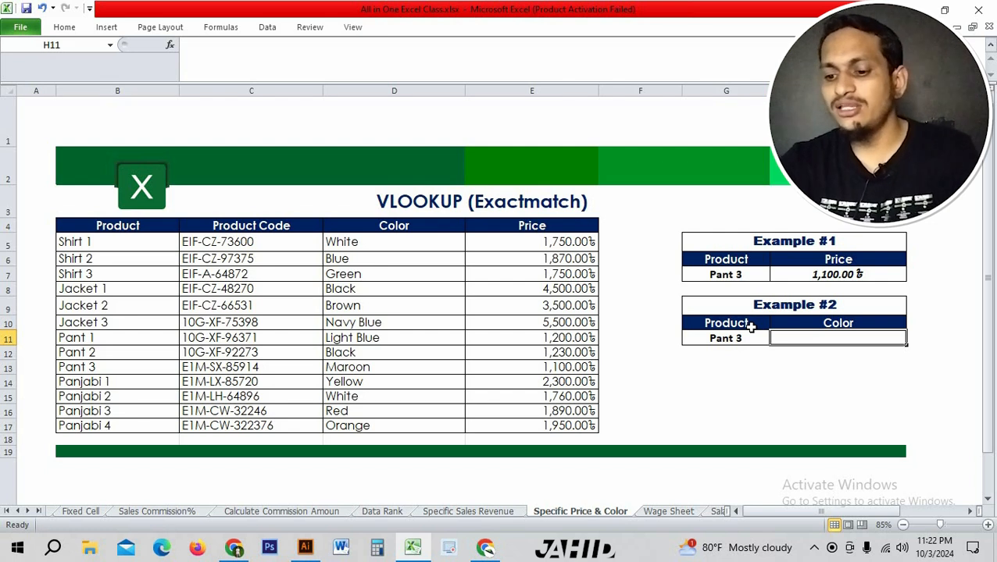
pyautogui.write('=')
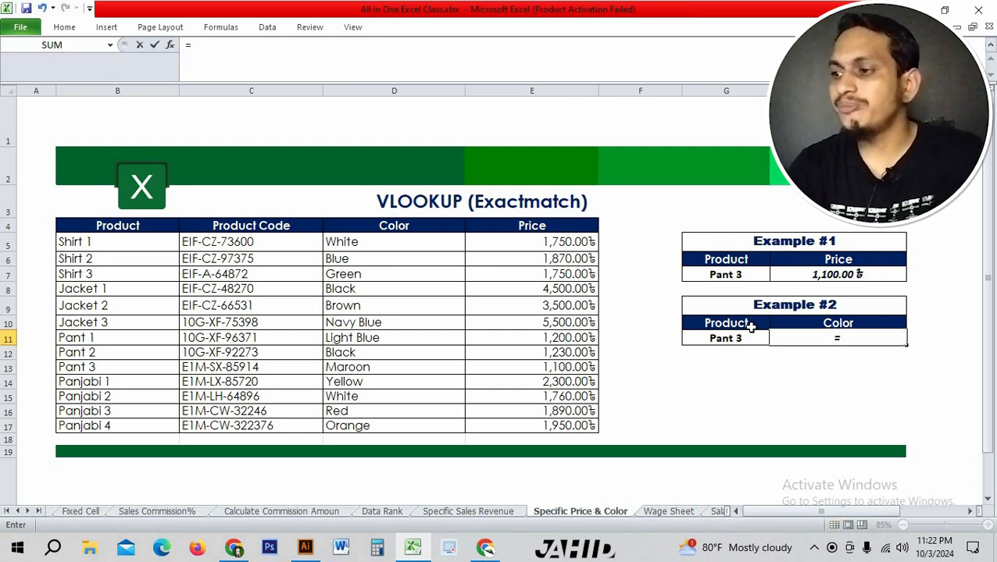
pyautogui.write('vl')
pyautogui.press('Tab')
pyautogui.write('q')
pyautogui.press('BackSpace')
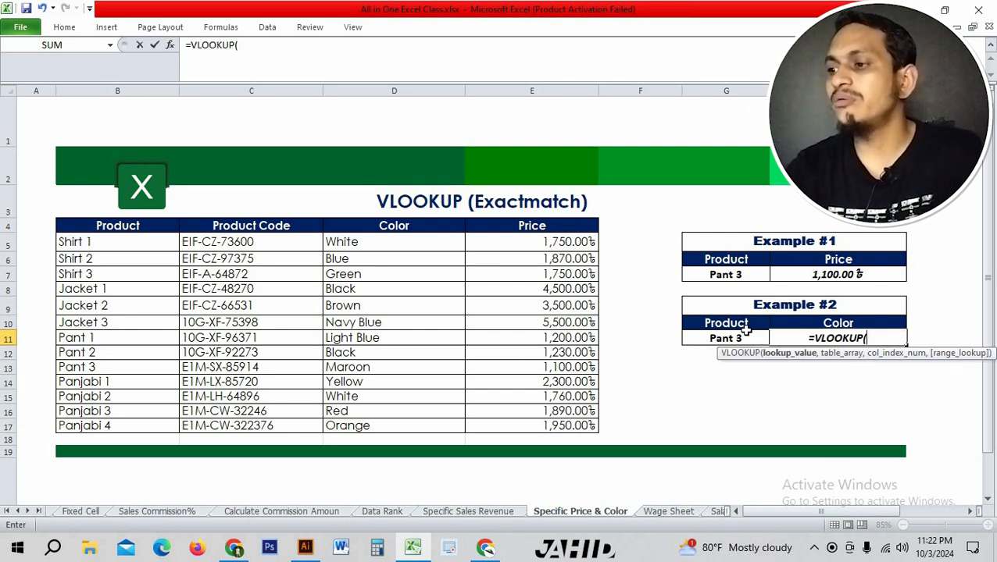
pyautogui.click(736, 337)
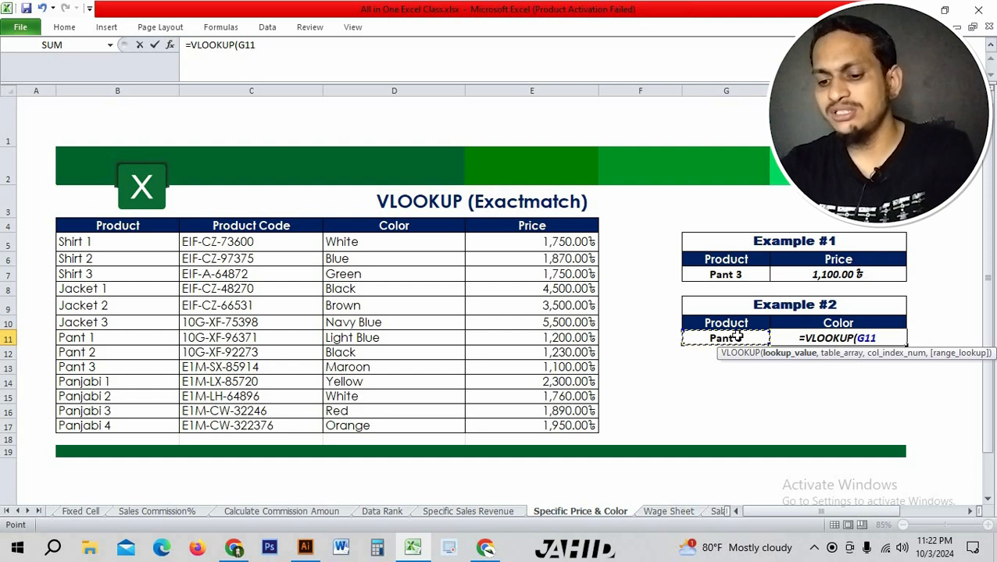
pyautogui.write(',')
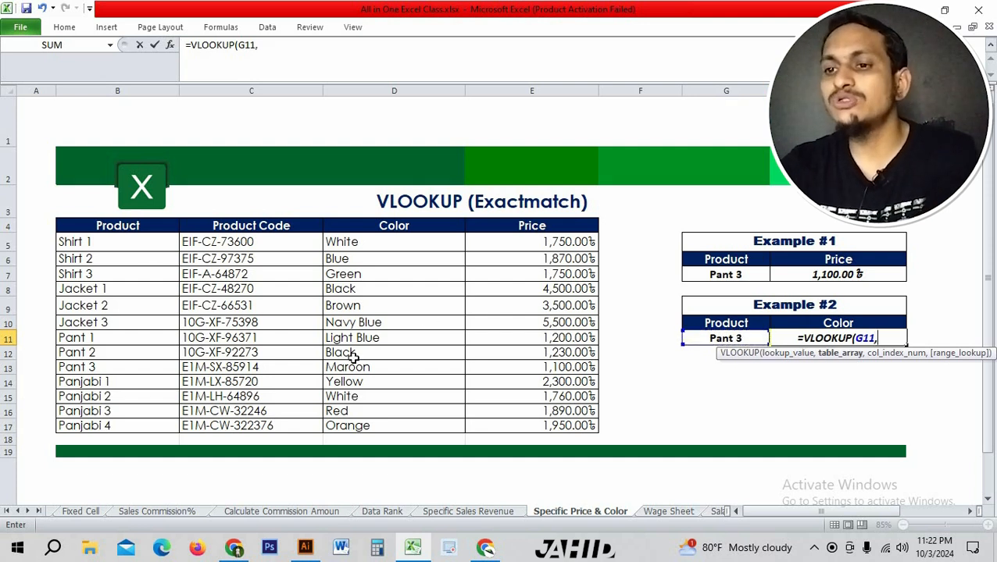
# Step: Add the product data as the absolute table array $B$5:$E$17 in the H11 formula
pyautogui.moveTo(149, 257); pyautogui.dragTo(438, 353)
pyautogui.moveTo(78, 242); pyautogui.dragTo(496, 415)
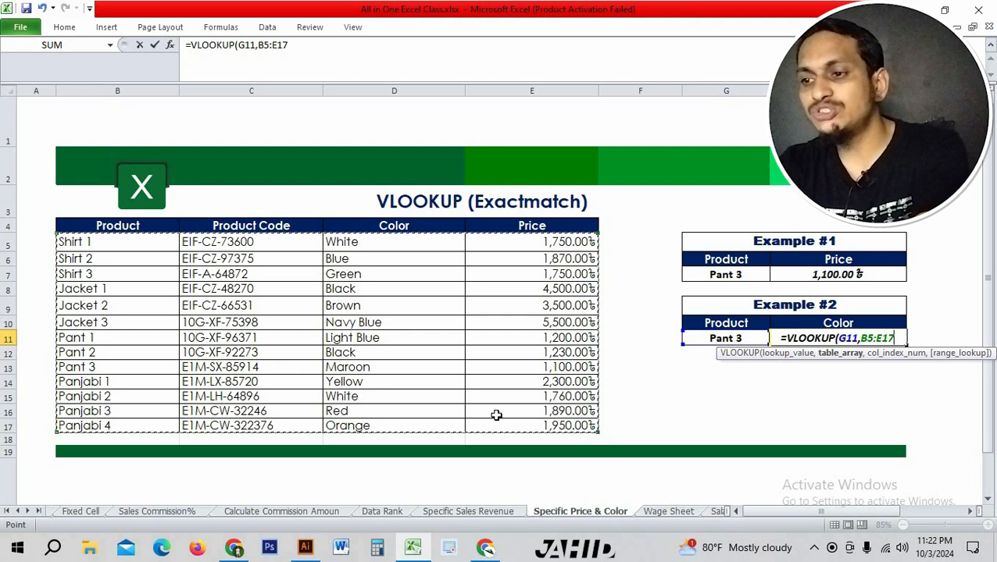
pyautogui.press('F4')
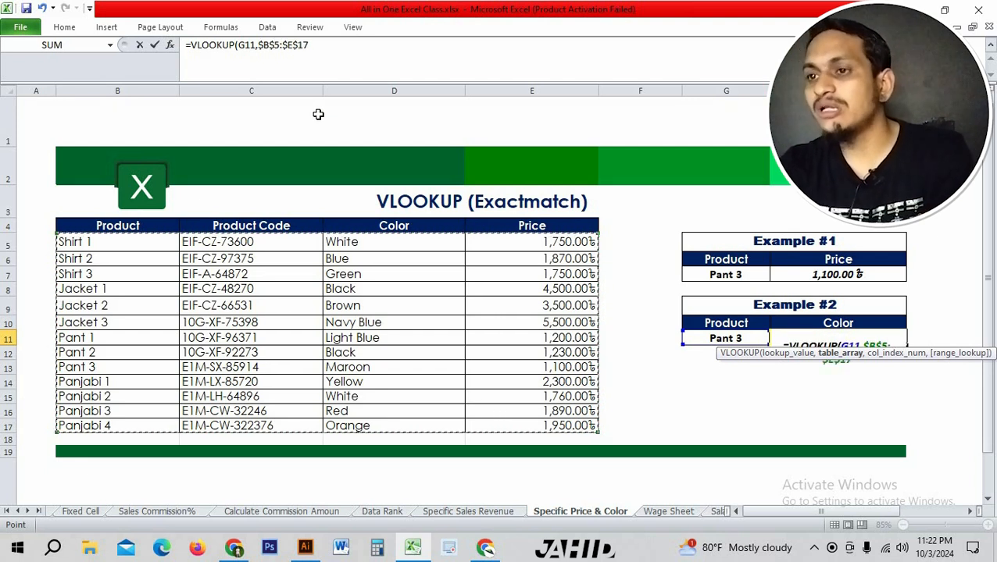
pyautogui.write(',')
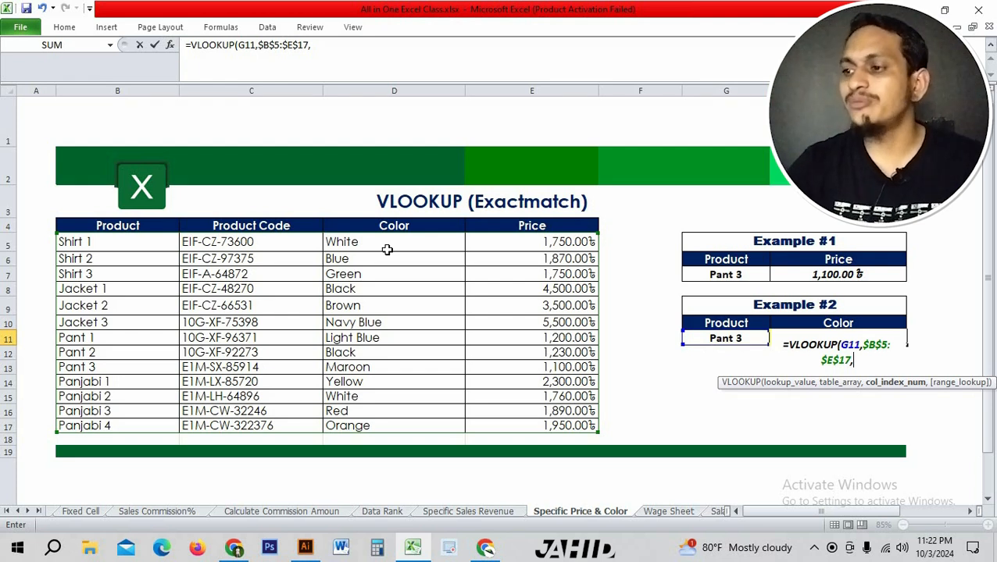
# Step: Complete the H11 formula with column index 3 and FALSE for an exact match, and enter it
pyautogui.write('3')
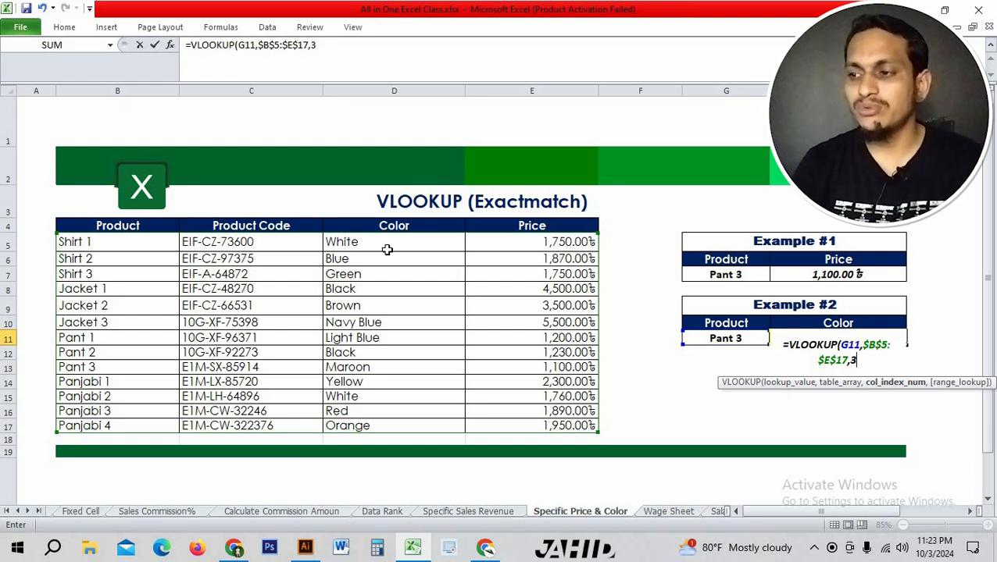
pyautogui.write(',')
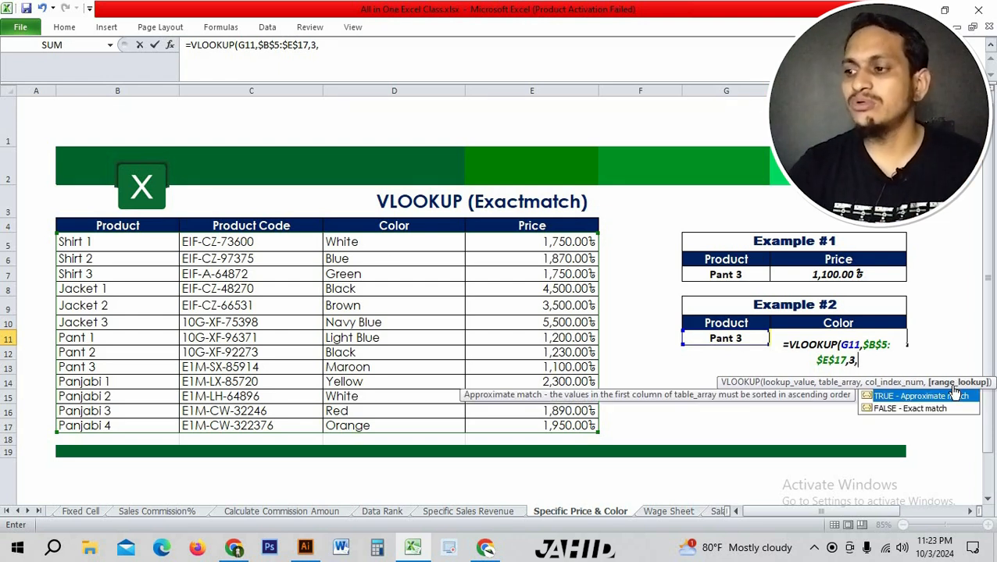
pyautogui.click(909, 409)
pyautogui.doubleClick(909, 409)
pyautogui.press('Return')
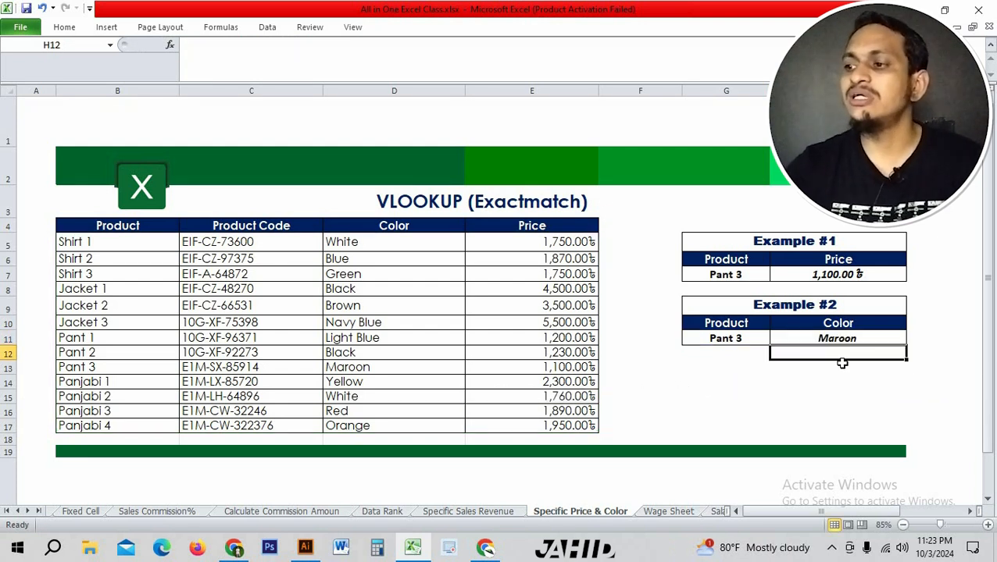
# Step: Check the Example #2 color and its formula against the Pant 3 row in the product table
pyautogui.press('Up')
pyautogui.press('Left')
pyautogui.press('Right')
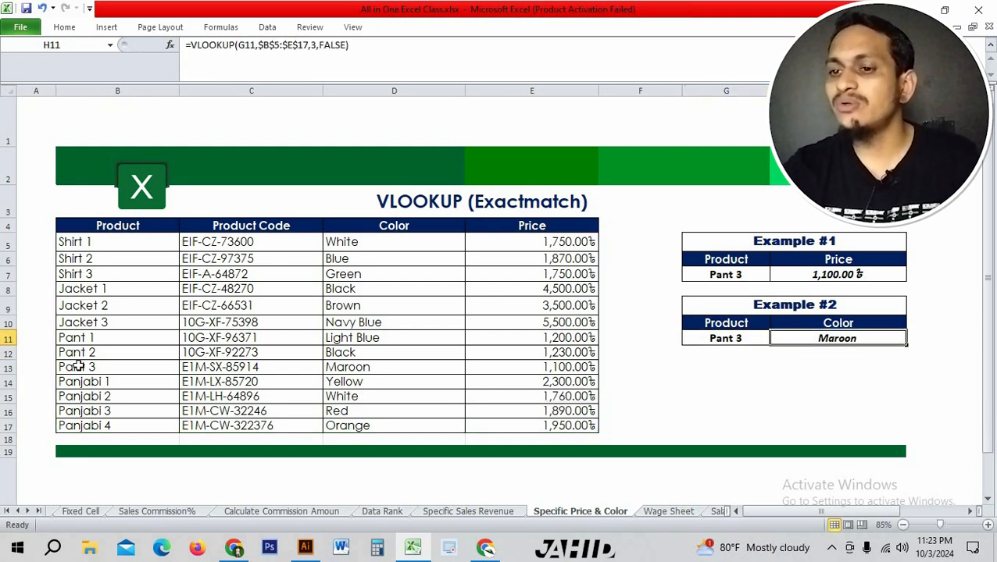
pyautogui.click(79, 366)
pyautogui.click(222, 370)
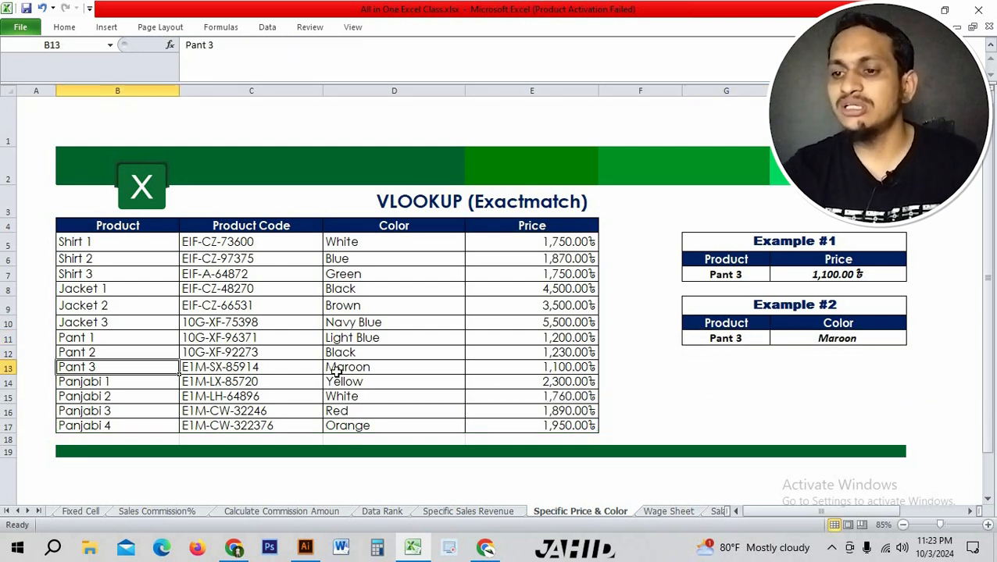
pyautogui.click(822, 341)
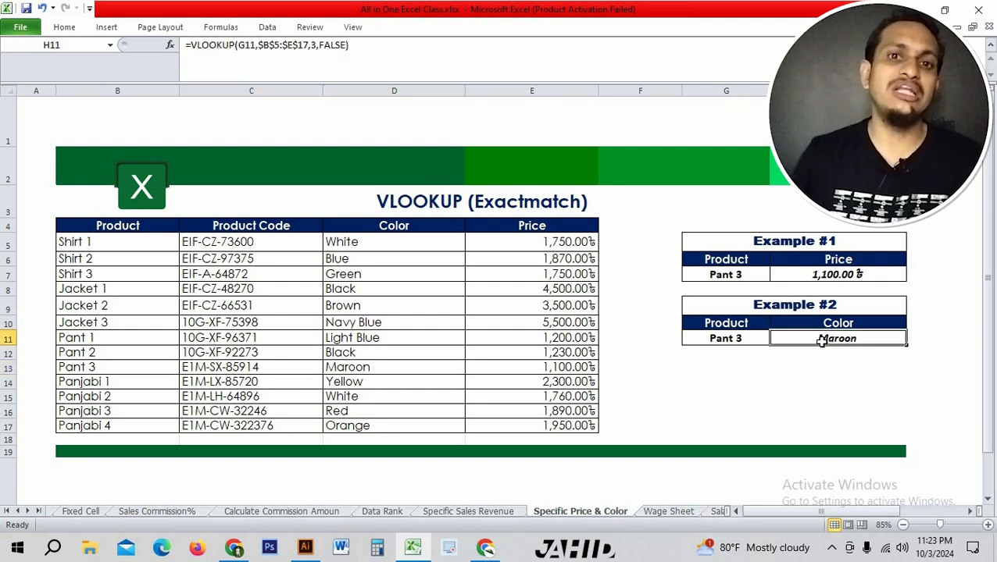